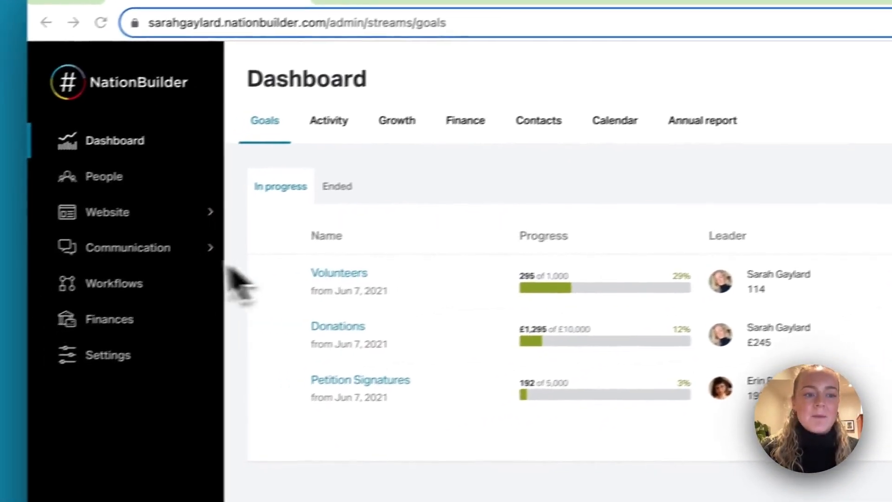
Open the page list of the Examples website.
{"action": "left_click", "coordinate": [112, 215]}
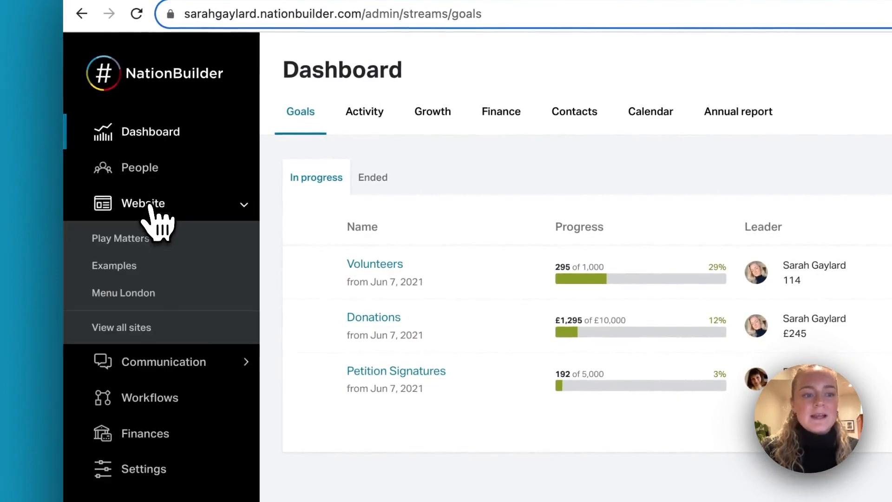
{"action": "left_click", "coordinate": [126, 269]}
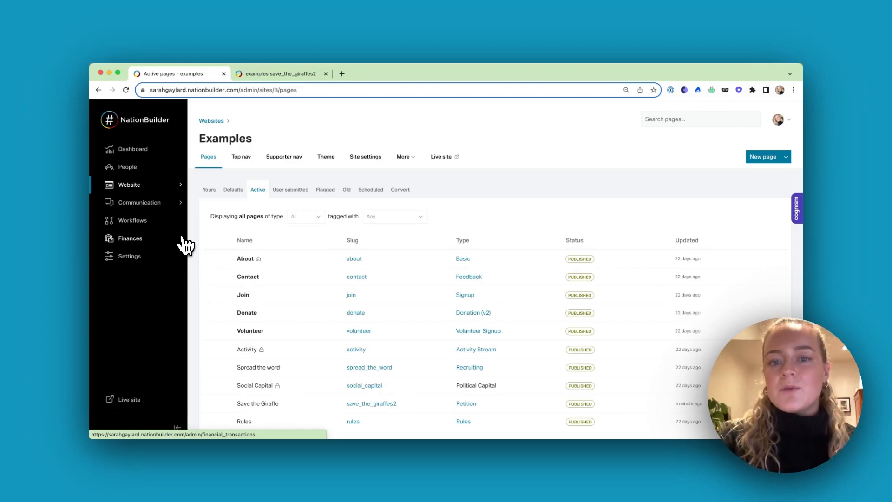
{"action": "scroll", "coordinate": [295, 345], "scroll_direction": "down", "scroll_amount": 1}
{"action": "scroll", "coordinate": [295, 344], "scroll_direction": "up", "scroll_amount": 1}
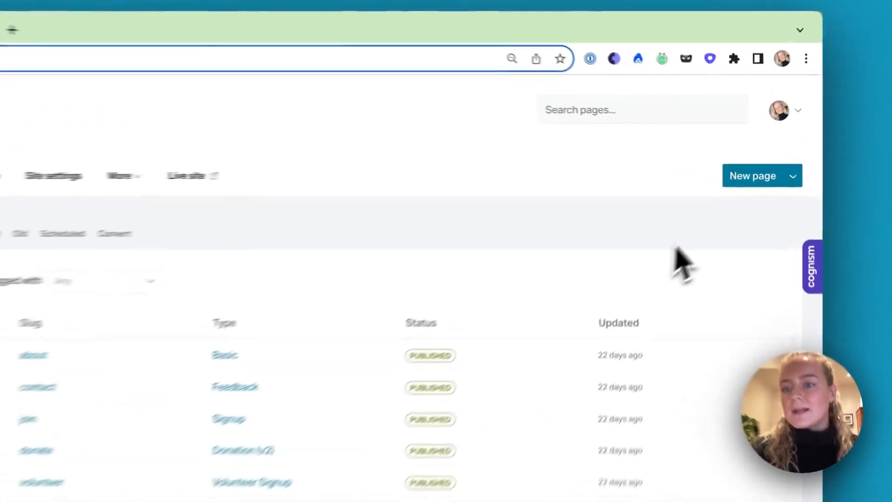
Start a new page named "Save the Giraffes!" and let its slug be generated from the name.
{"action": "left_click", "coordinate": [747, 176]}
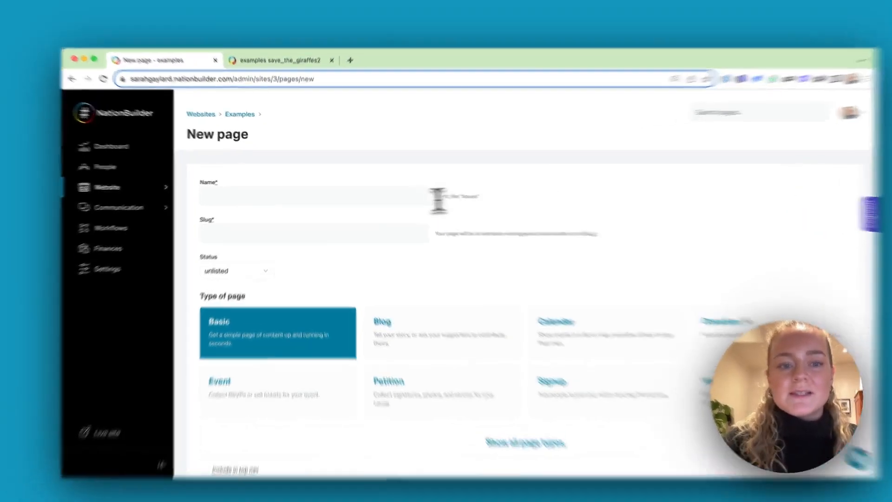
{"action": "left_click", "coordinate": [332, 193]}
{"action": "type", "text": "Save the Giraffes"}
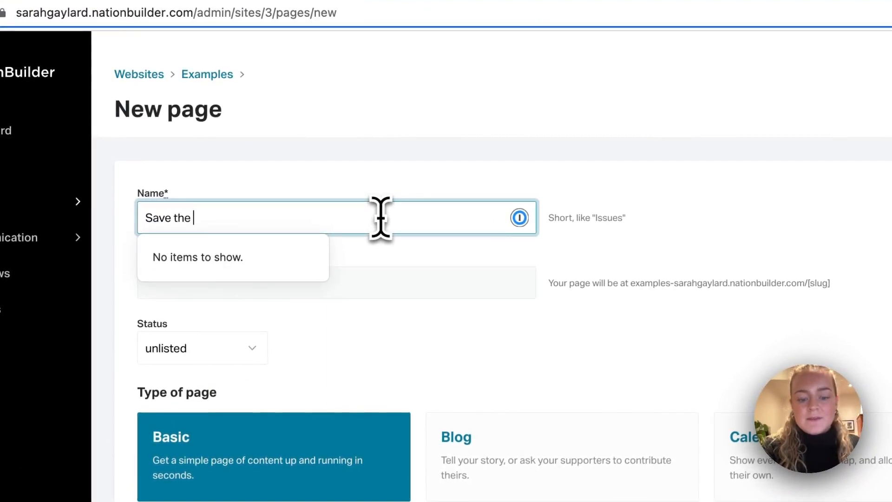
{"action": "type", "text": "!"}
{"action": "left_click", "coordinate": [468, 282]}
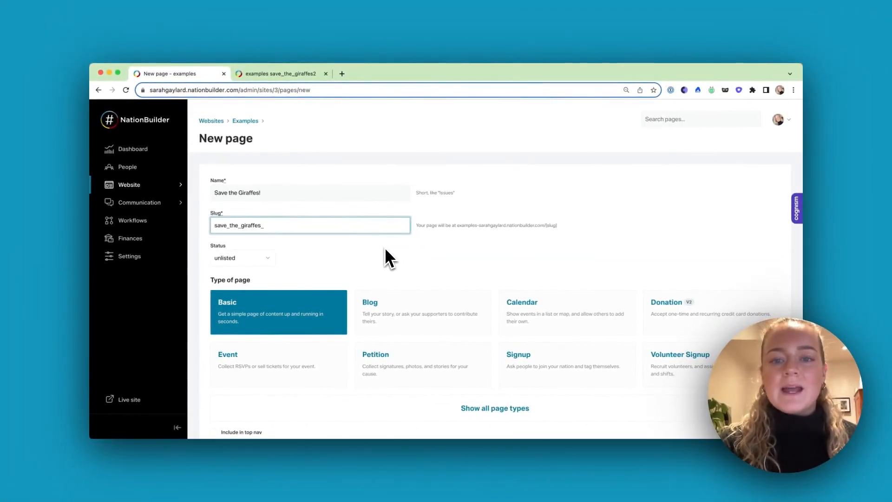
Set the page type to Petition, include the page in the top nav and create it.
{"action": "scroll", "coordinate": [385, 250], "scroll_direction": "down", "scroll_amount": 3}
{"action": "scroll", "coordinate": [386, 250], "scroll_direction": "down", "scroll_amount": 2}
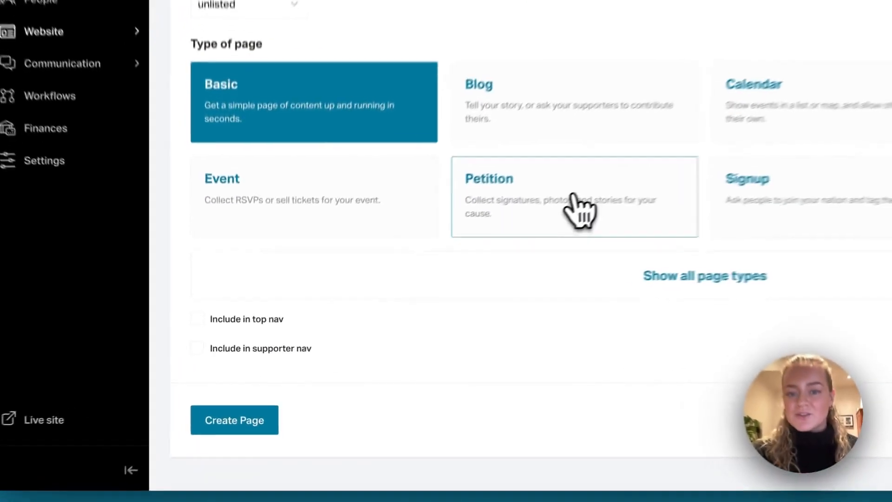
{"action": "left_click", "coordinate": [423, 276]}
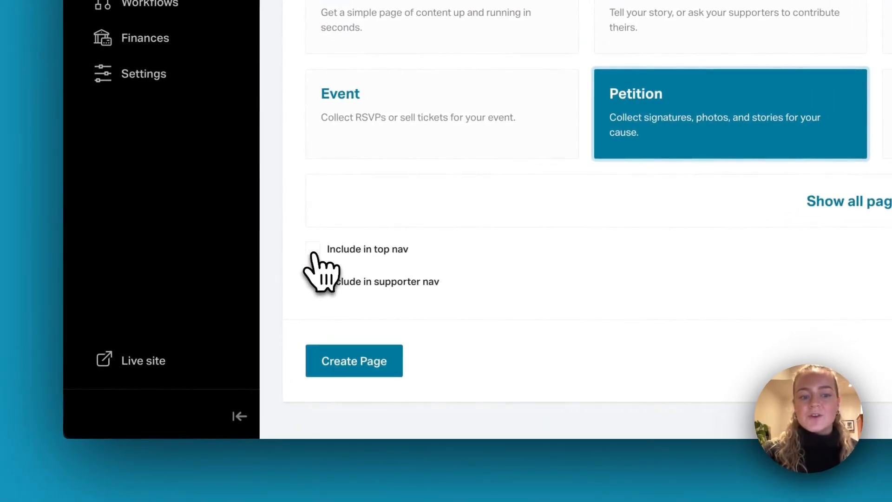
{"action": "left_click", "coordinate": [314, 251]}
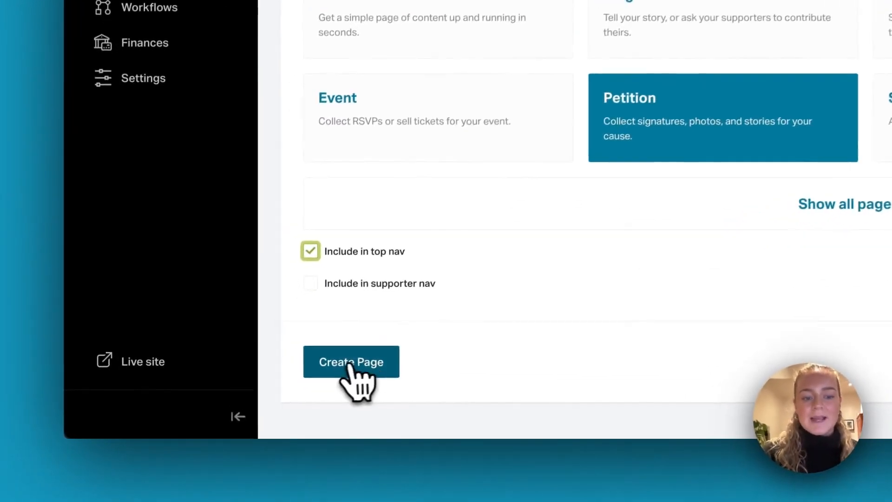
{"action": "left_click", "coordinate": [229, 401]}
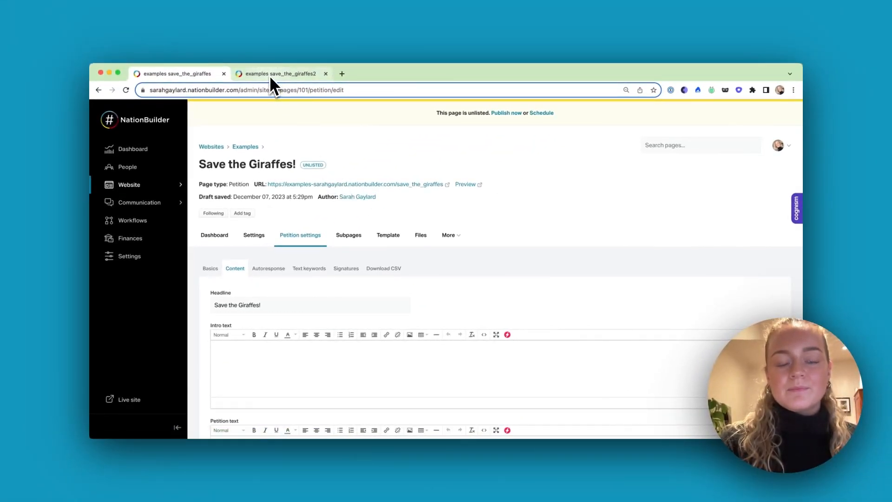
Switch to the published Save the Giraffe petition and review its headline, intro text and petition text.
{"action": "left_click", "coordinate": [269, 75]}
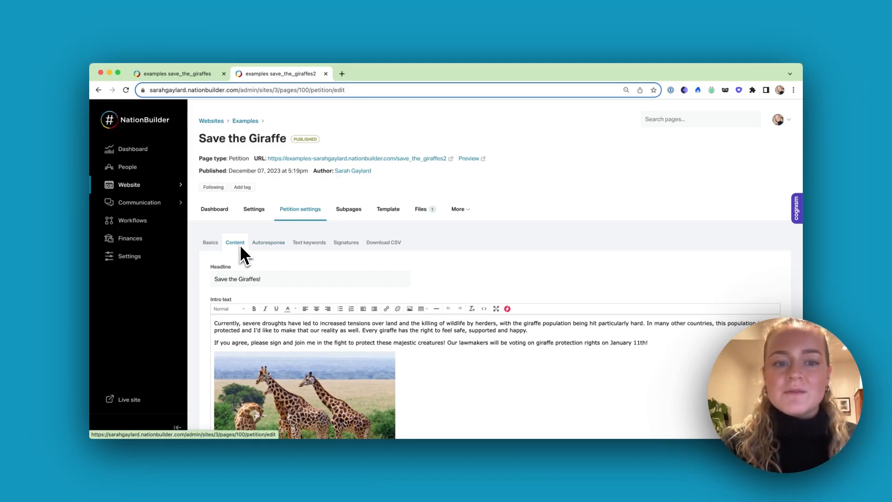
{"action": "scroll", "coordinate": [275, 280], "scroll_direction": "down", "scroll_amount": 1}
{"action": "scroll", "coordinate": [276, 279], "scroll_direction": "down", "scroll_amount": 3}
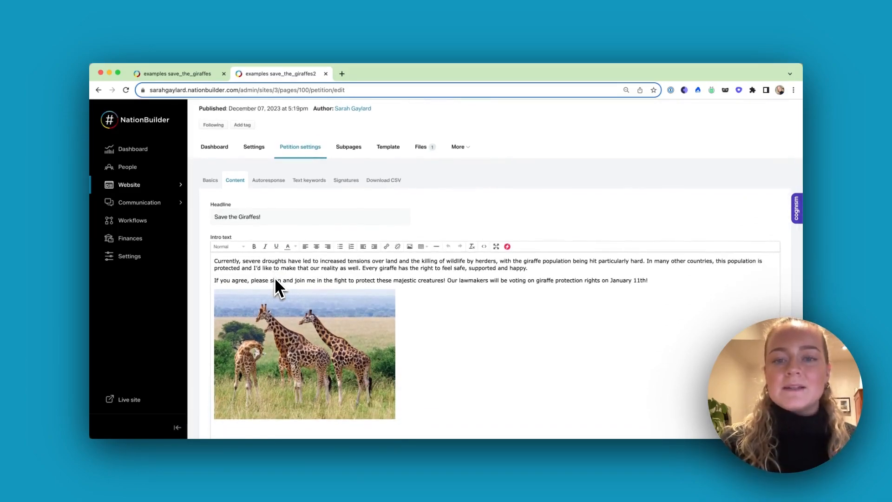
{"action": "scroll", "coordinate": [353, 289], "scroll_direction": "down", "scroll_amount": 10}
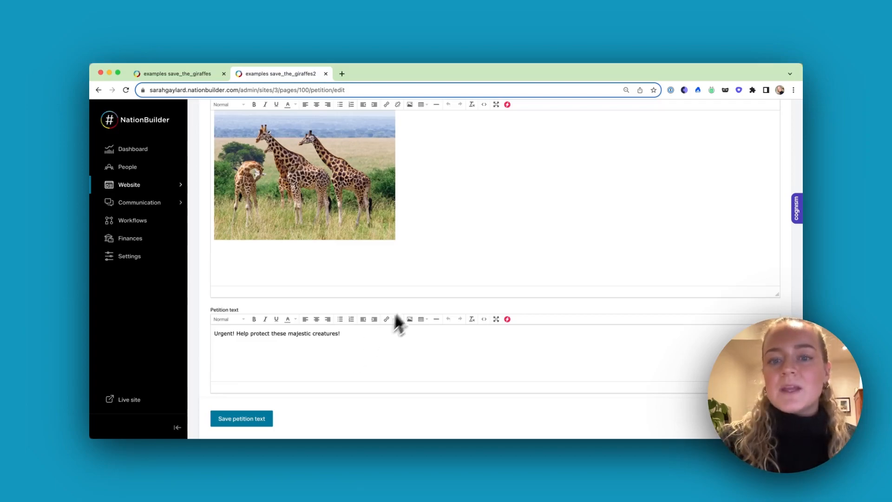
Look at the image insertion options for the petition's intro text and close them without inserting anything.
{"action": "scroll", "coordinate": [424, 274], "scroll_direction": "up", "scroll_amount": 3}
{"action": "scroll", "coordinate": [424, 275], "scroll_direction": "up", "scroll_amount": 4}
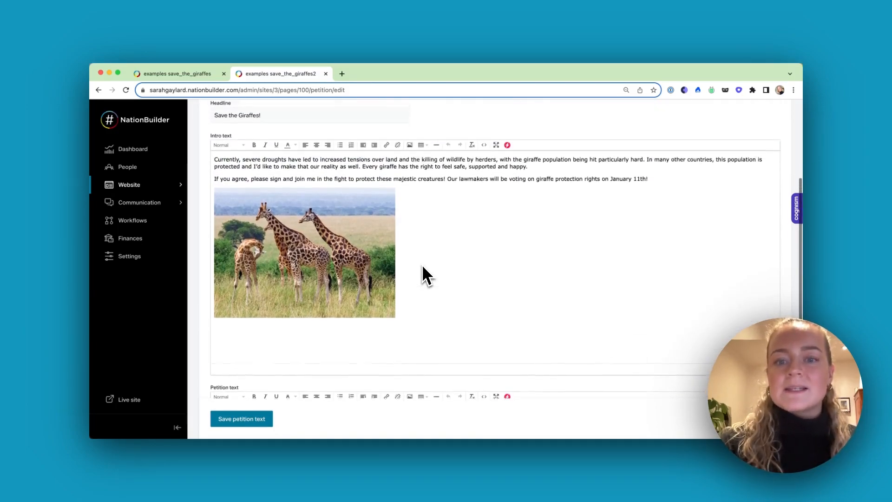
{"action": "scroll", "coordinate": [423, 274], "scroll_direction": "up", "scroll_amount": 1}
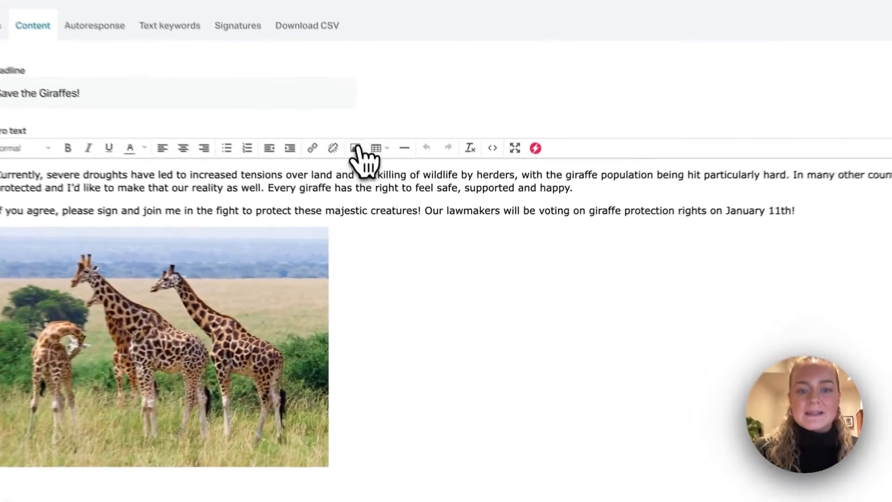
{"action": "left_click", "coordinate": [410, 224]}
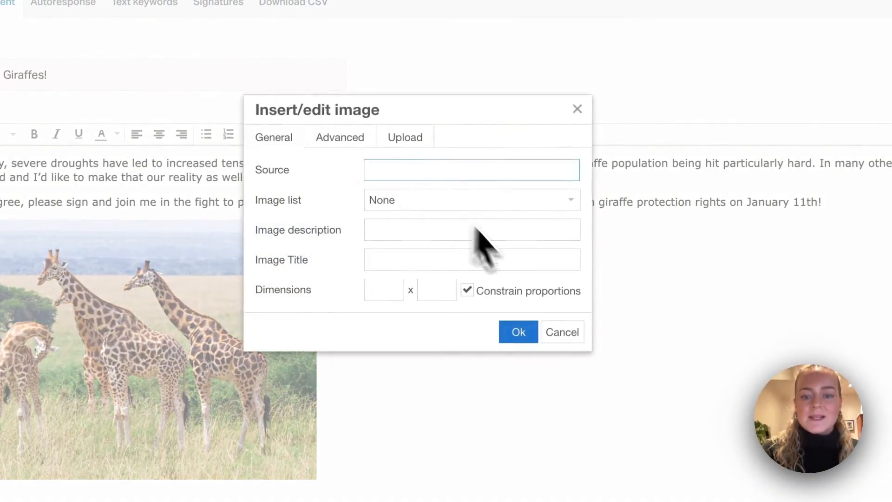
{"action": "left_click", "coordinate": [561, 333]}
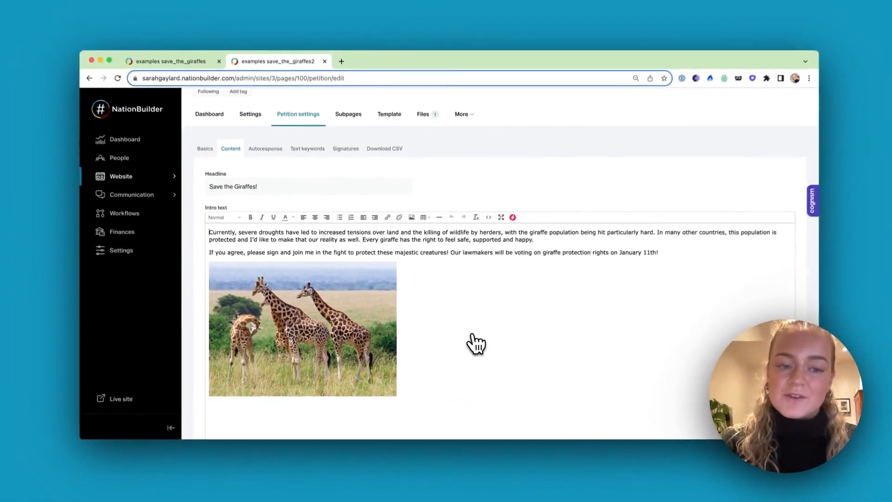
Save the petition's intro and petition text.
{"action": "scroll", "coordinate": [433, 343], "scroll_direction": "down", "scroll_amount": 1}
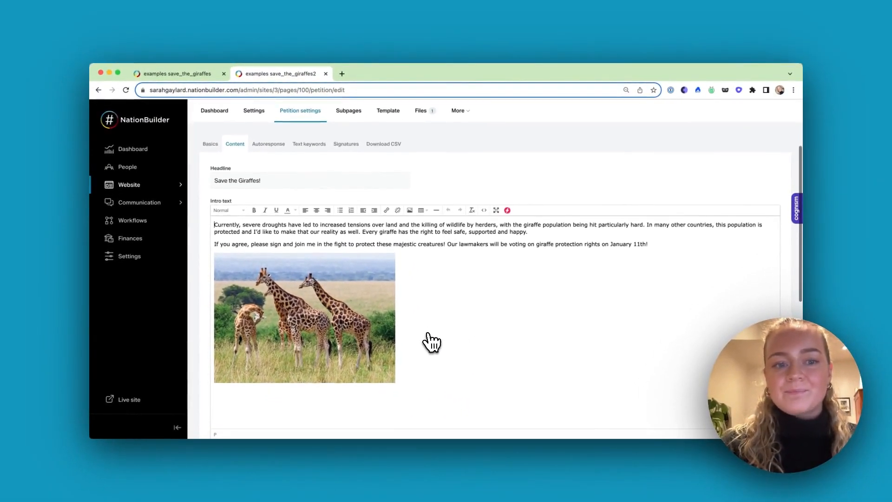
{"action": "scroll", "coordinate": [432, 343], "scroll_direction": "down", "scroll_amount": 5}
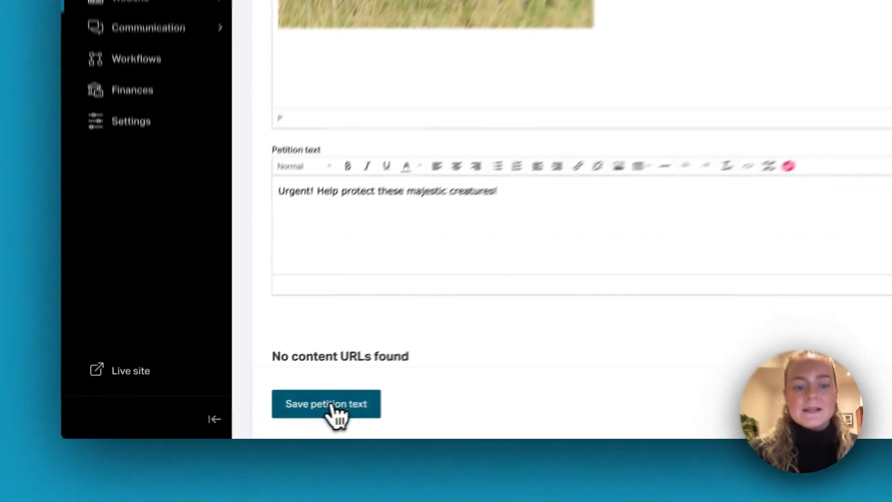
{"action": "left_click", "coordinate": [331, 406]}
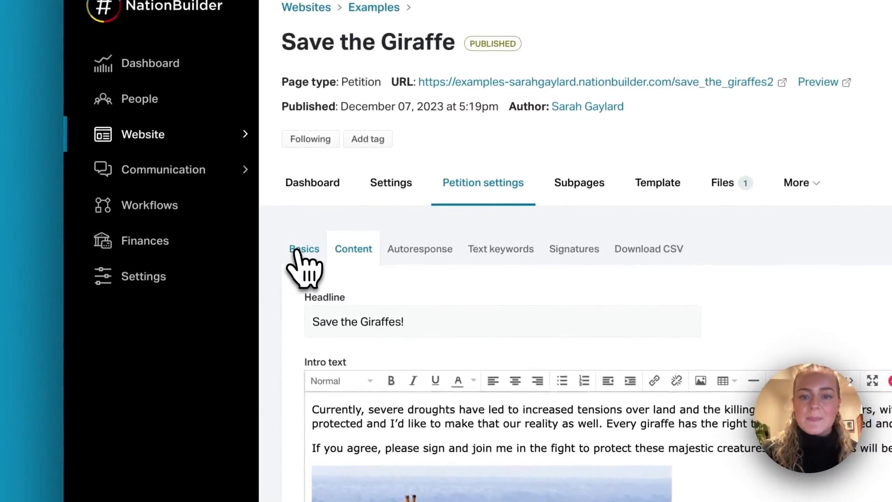
In the petition's basic settings, set the signature goal to 10000 and the additional signatures to add to the total to 2000.
{"action": "left_click", "coordinate": [214, 246]}
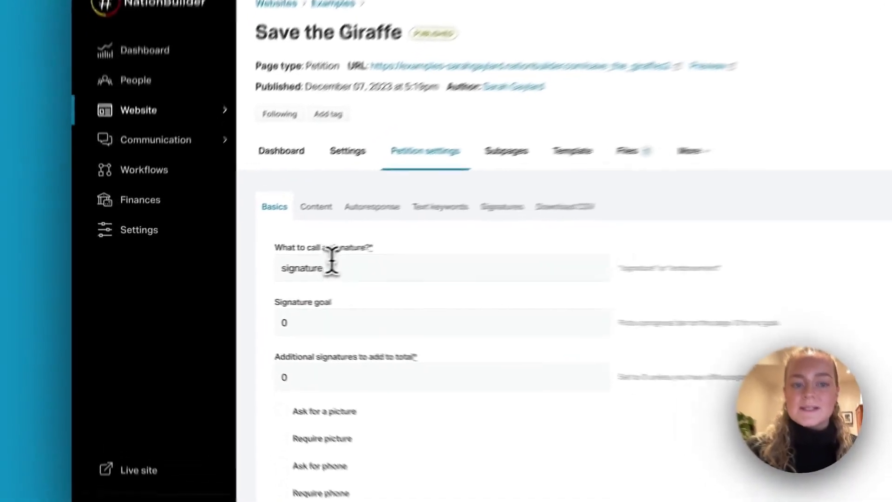
{"action": "left_click", "coordinate": [244, 277]}
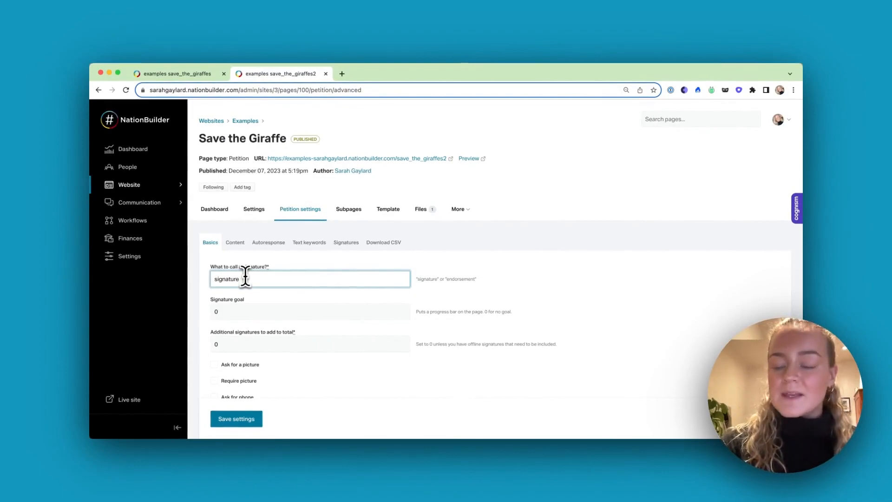
{"action": "scroll", "coordinate": [245, 277], "scroll_direction": "down", "scroll_amount": 1}
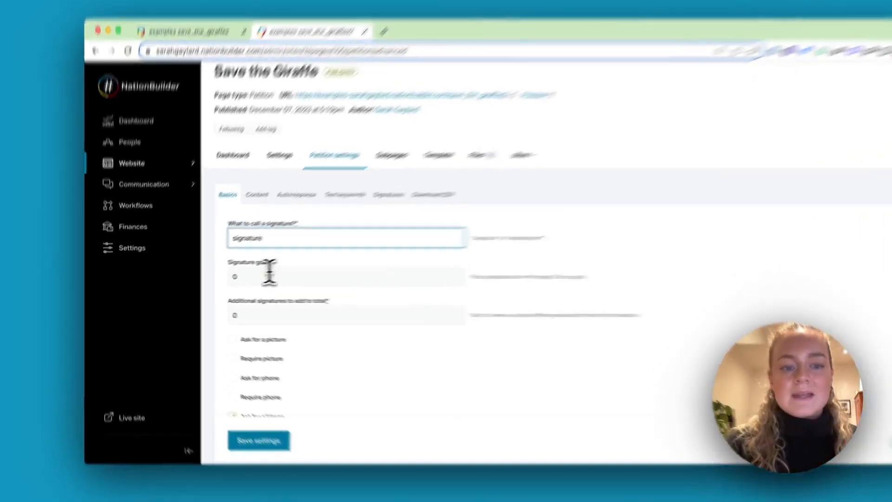
{"action": "left_click", "coordinate": [244, 278]}
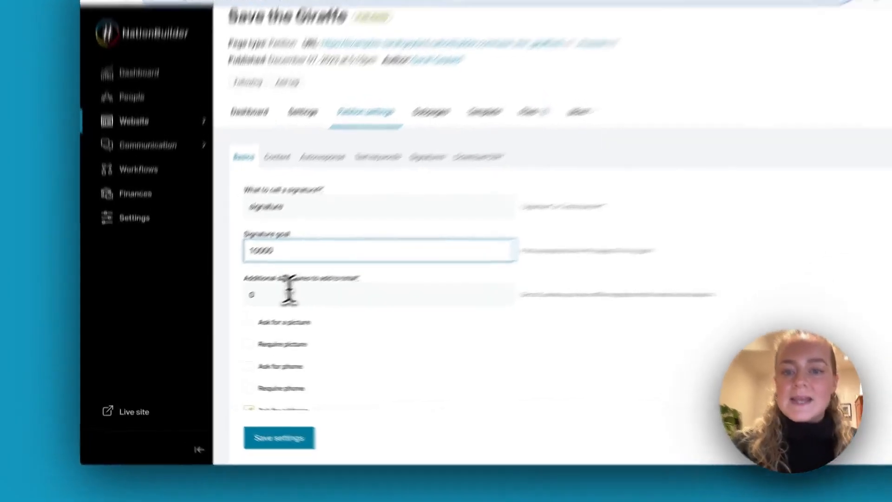
{"action": "left_click", "coordinate": [244, 309]}
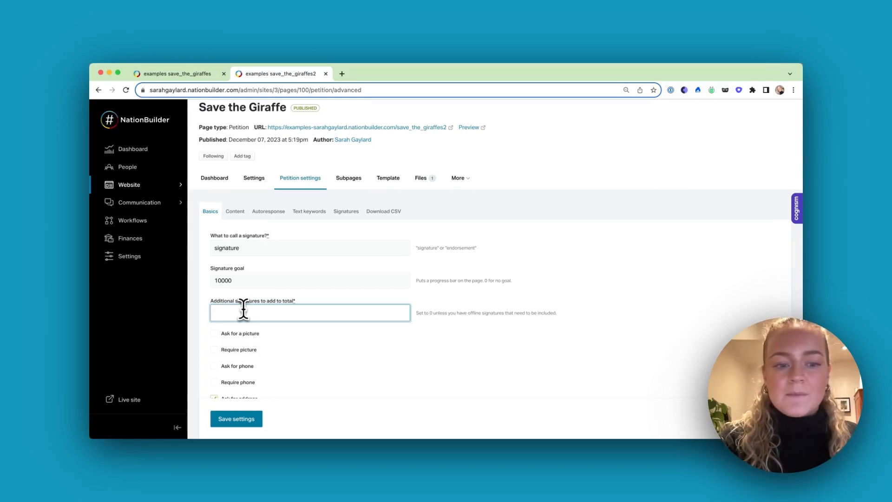
{"action": "type", "text": "000"}
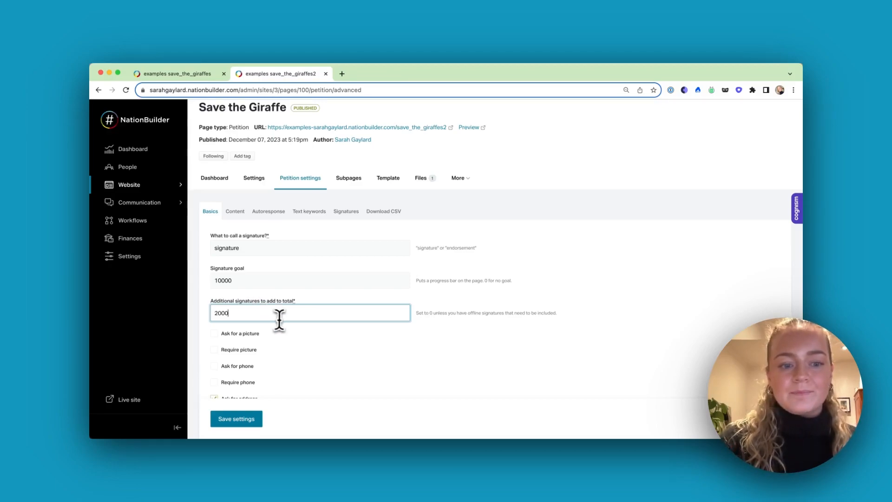
Set the page signers land on after signing to the existing slug "volunteer".
{"action": "scroll", "coordinate": [280, 320], "scroll_direction": "down", "scroll_amount": 3}
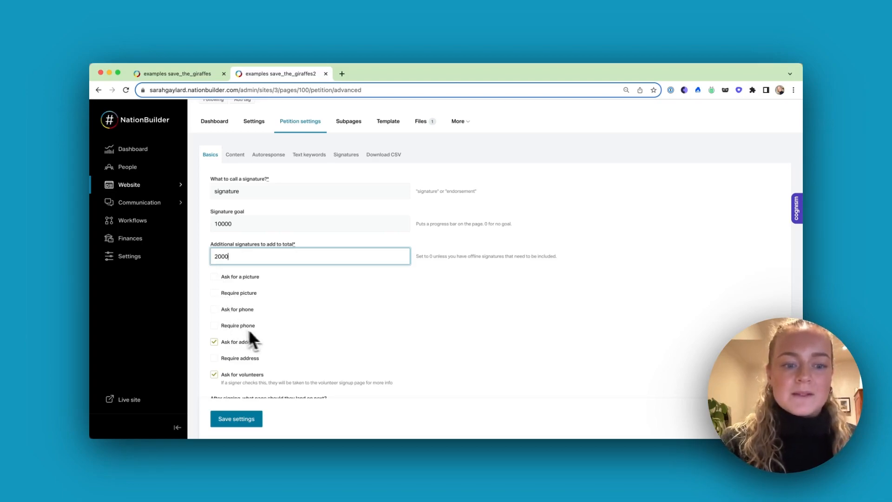
{"action": "scroll", "coordinate": [279, 336], "scroll_direction": "down", "scroll_amount": 4}
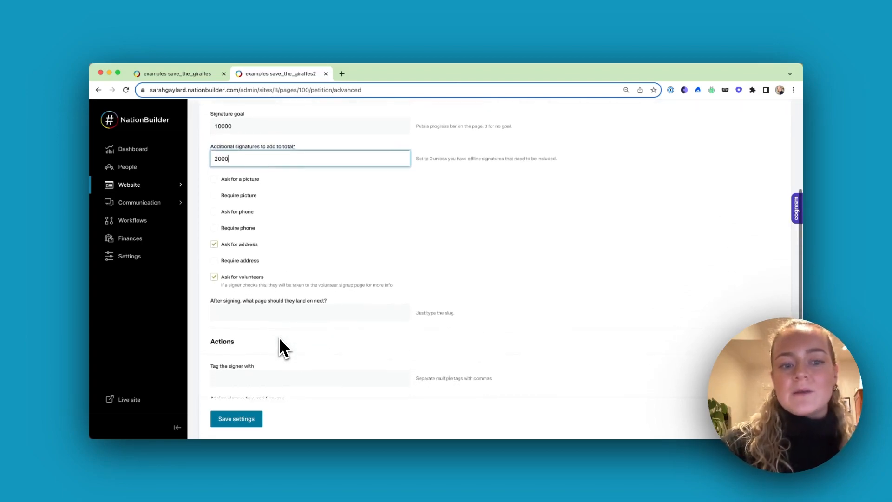
{"action": "left_click", "coordinate": [246, 313]}
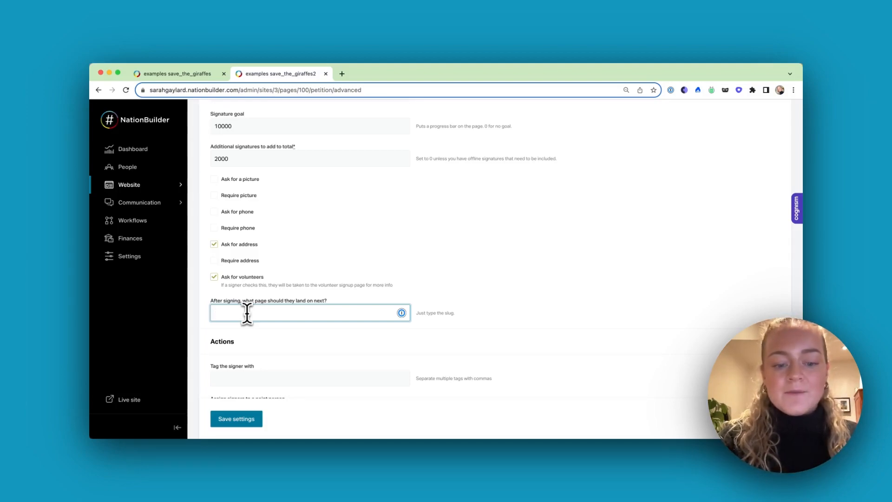
{"action": "type", "text": "volunteer"}
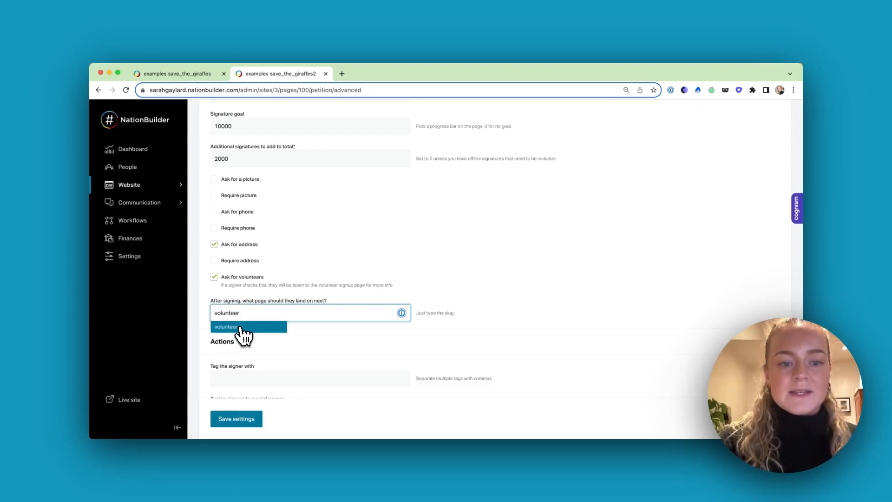
{"action": "left_click", "coordinate": [240, 327]}
Set the petition to tag each signer with "Petition -- Save the Giraffes".
{"action": "scroll", "coordinate": [260, 328], "scroll_direction": "down", "scroll_amount": 5}
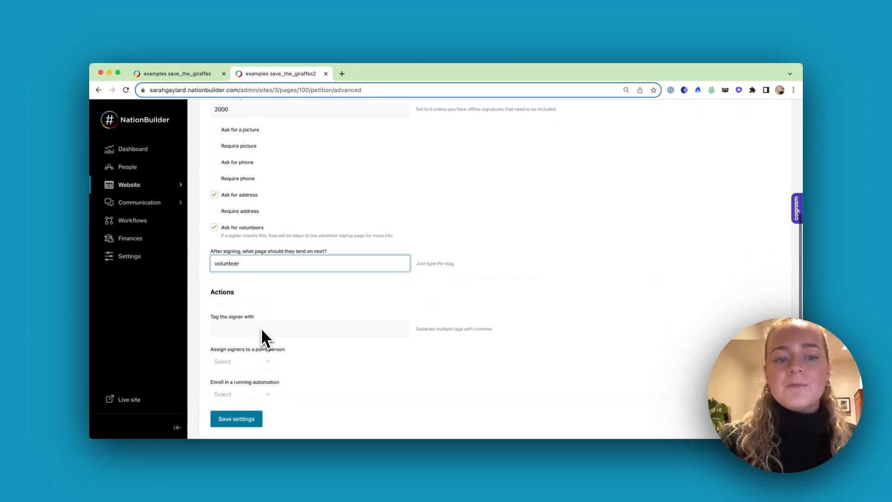
{"action": "scroll", "coordinate": [261, 328], "scroll_direction": "down", "scroll_amount": 1}
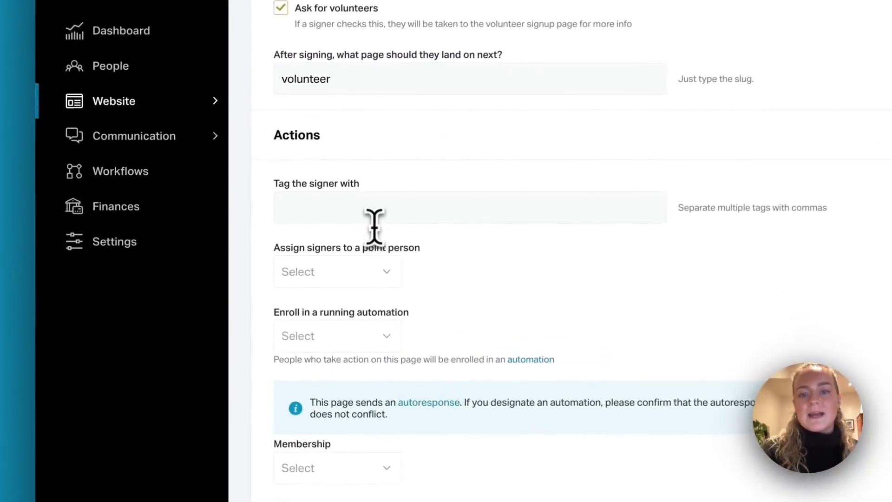
{"action": "left_click", "coordinate": [261, 243]}
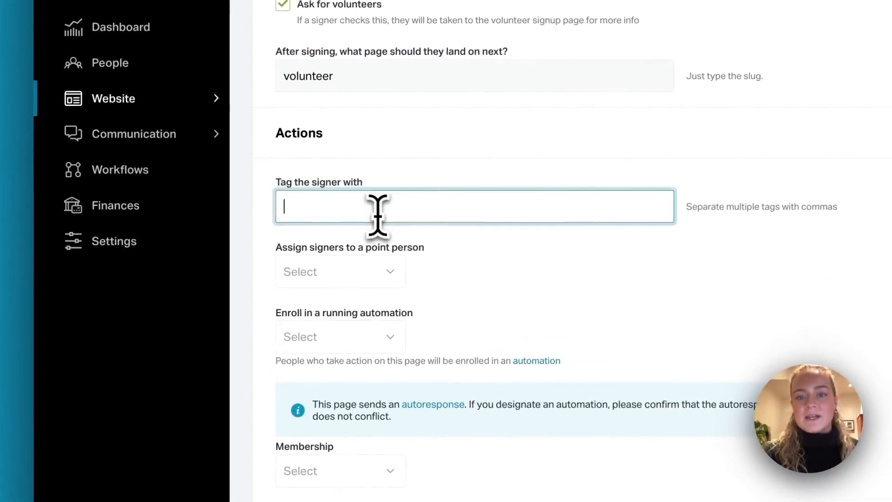
{"action": "type", "text": "Petit"}
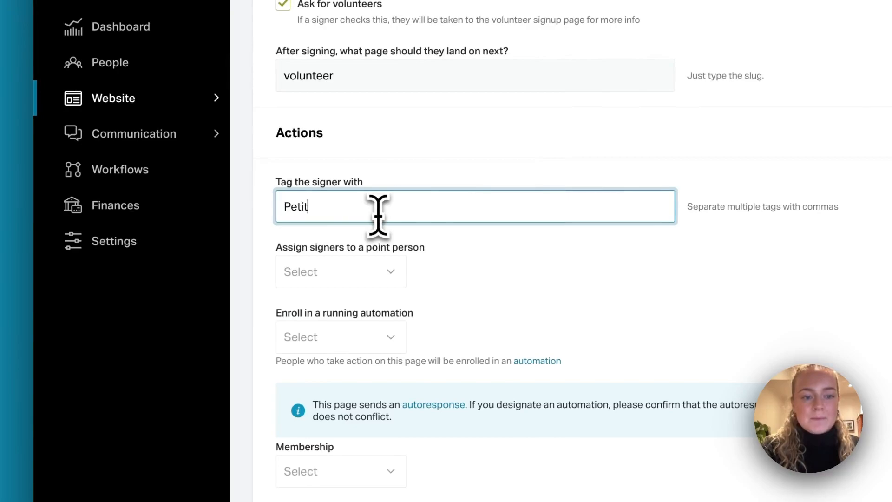
{"action": "type", "text": "ion"}
{"action": "left_click", "coordinate": [452, 290]}
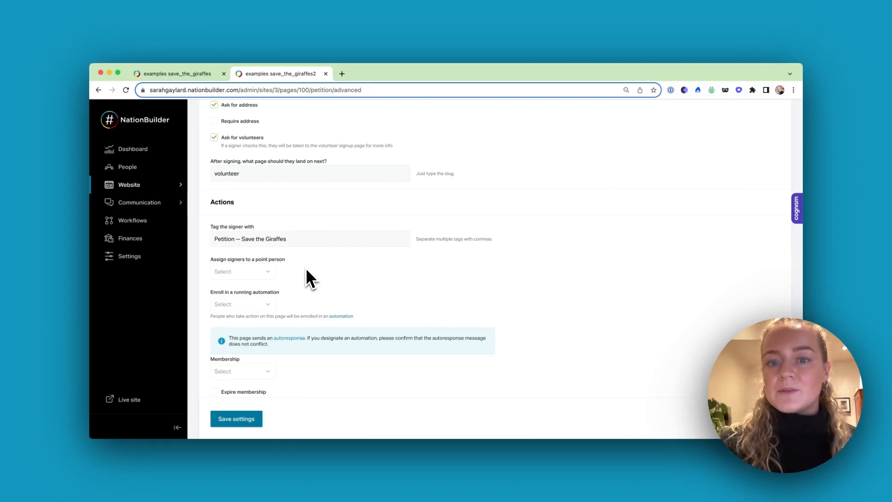
Assign the petition's signers to the page's author as their point person.
{"action": "scroll", "coordinate": [306, 269], "scroll_direction": "down", "scroll_amount": 2}
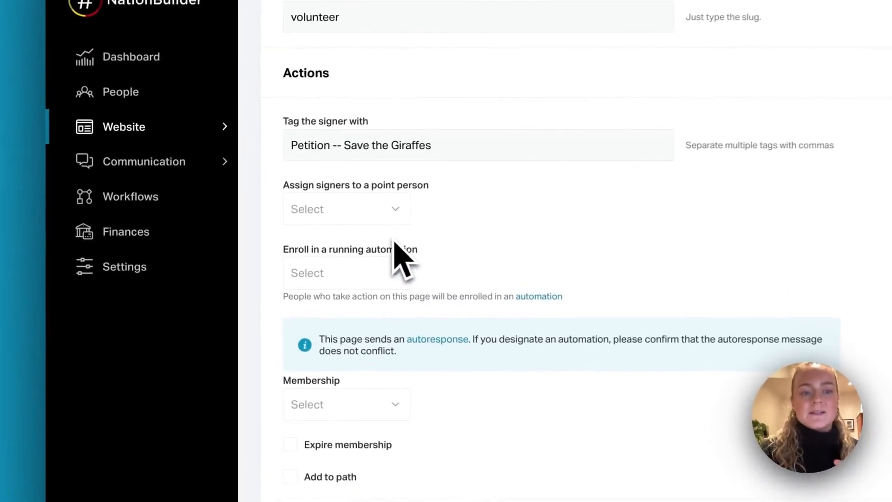
{"action": "left_click", "coordinate": [366, 221]}
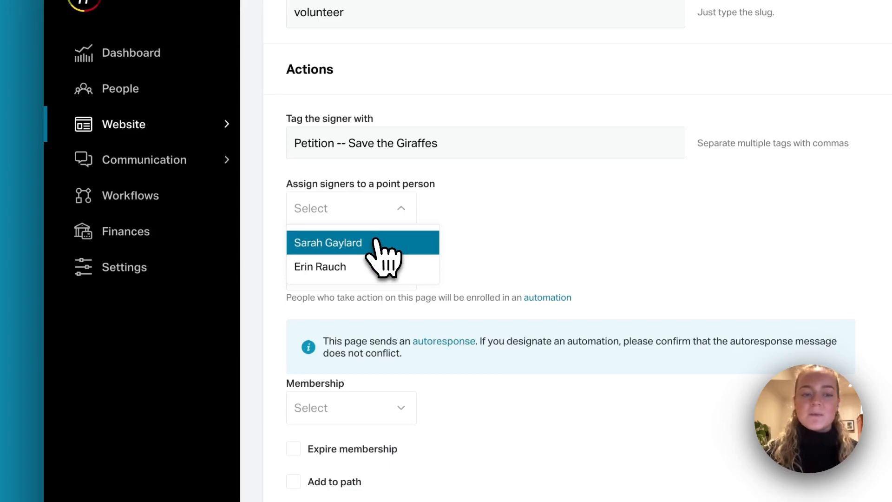
{"action": "left_click", "coordinate": [375, 242]}
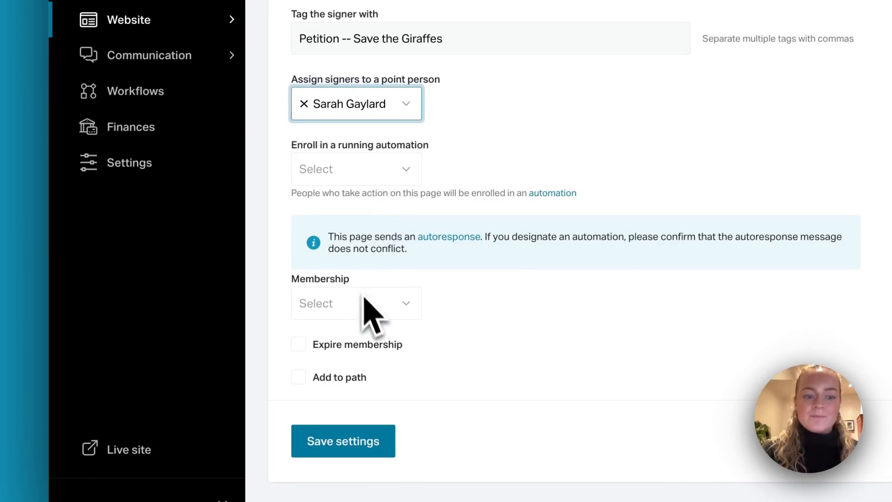
Turn on adding signers to a path, leave the path fields unselected, and save the petition's basic settings.
{"action": "left_click", "coordinate": [336, 321]}
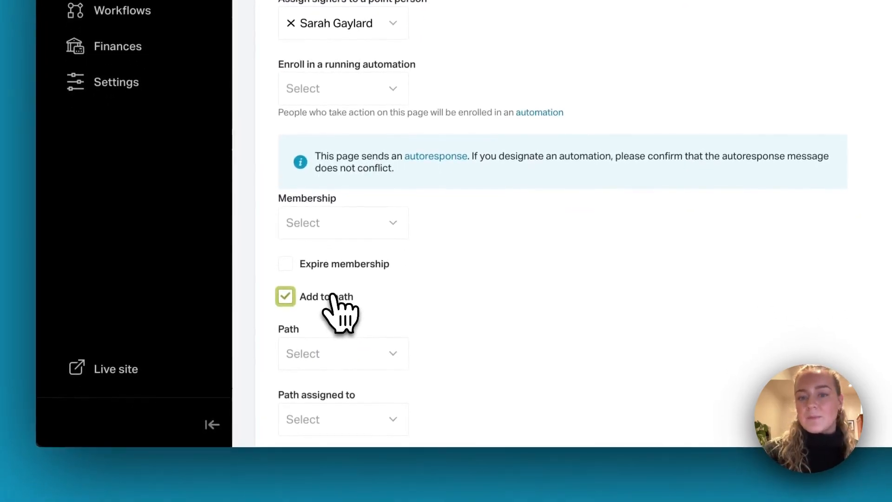
{"action": "scroll", "coordinate": [338, 312], "scroll_direction": "down", "scroll_amount": 3}
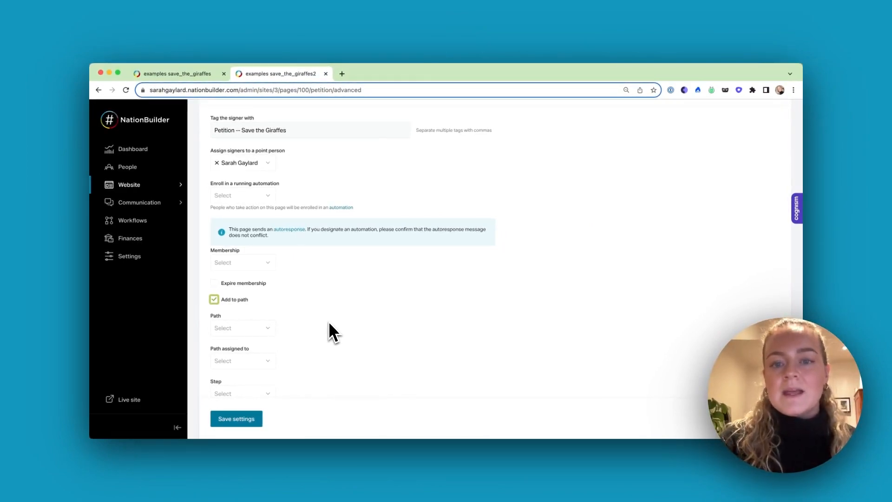
{"action": "scroll", "coordinate": [329, 324], "scroll_direction": "down", "scroll_amount": 1}
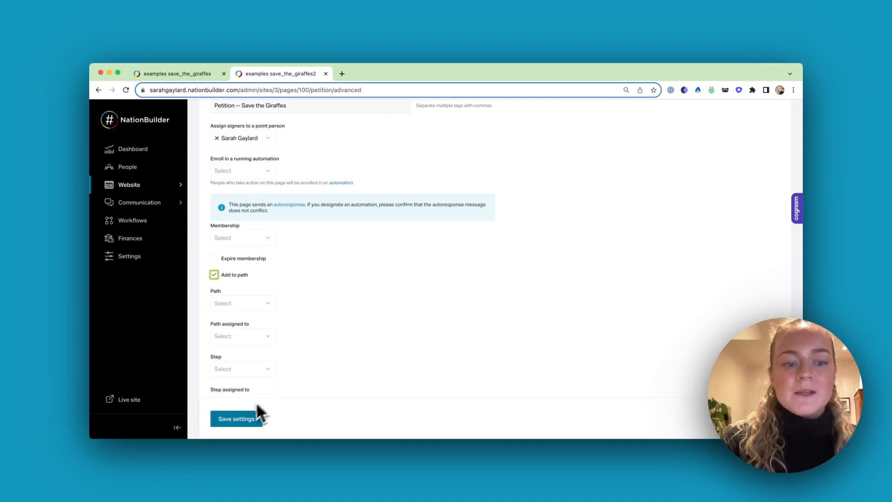
{"action": "scroll", "coordinate": [293, 355], "scroll_direction": "down", "scroll_amount": 2}
{"action": "left_click", "coordinate": [244, 419]}
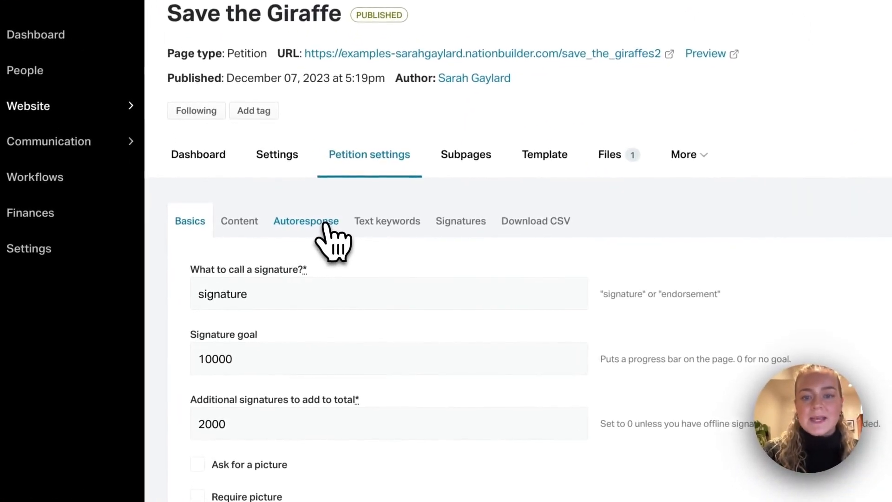
Review the petition's autoresponse email to signers and save it with its default "Thank you for signing" subject and body.
{"action": "left_click", "coordinate": [278, 244]}
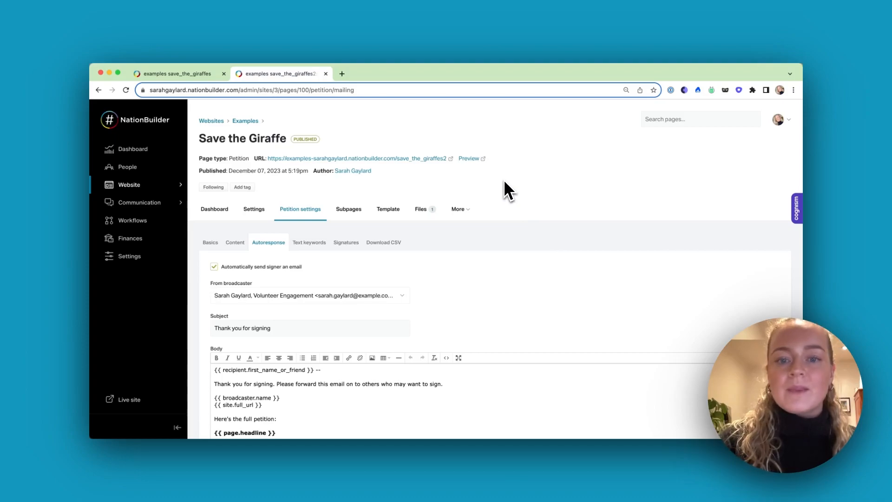
{"action": "scroll", "coordinate": [457, 304], "scroll_direction": "down", "scroll_amount": 5}
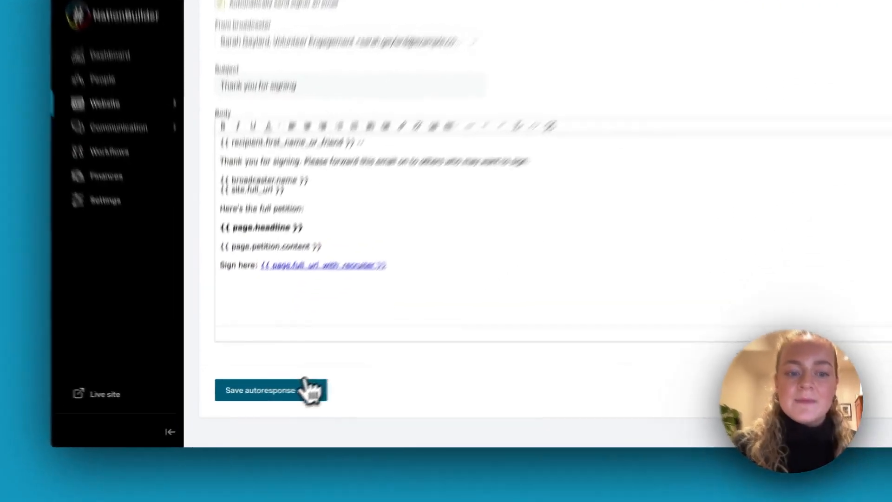
{"action": "left_click", "coordinate": [271, 397]}
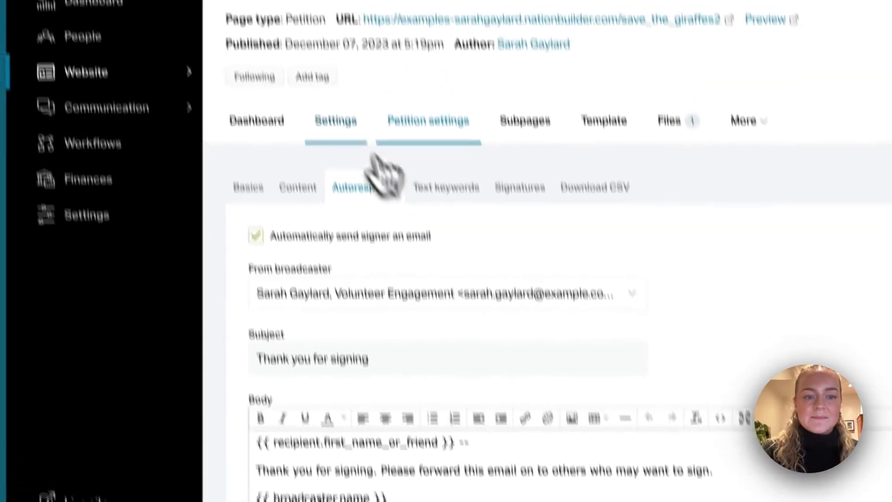
In the page's social media settings, set the default Twitter post to "URGENT! Help save the giraffes by joining me in signing this petition before January 11th!".
{"action": "left_click", "coordinate": [335, 117]}
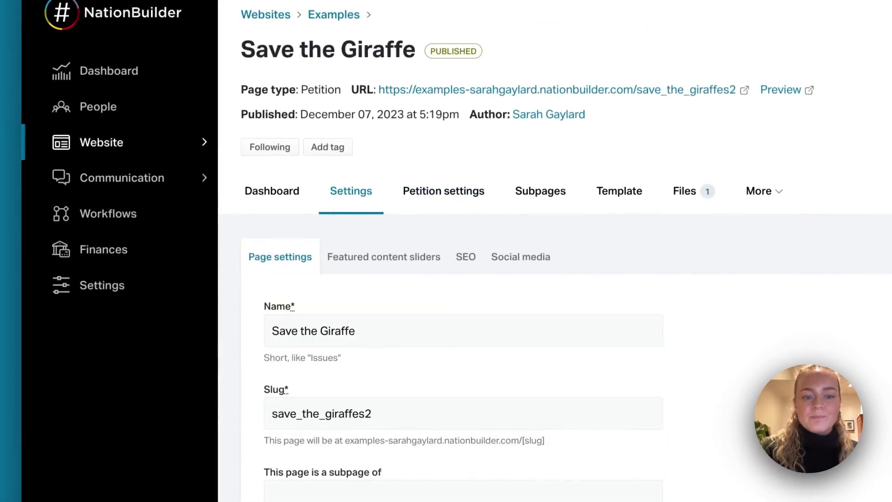
{"action": "left_click", "coordinate": [520, 259]}
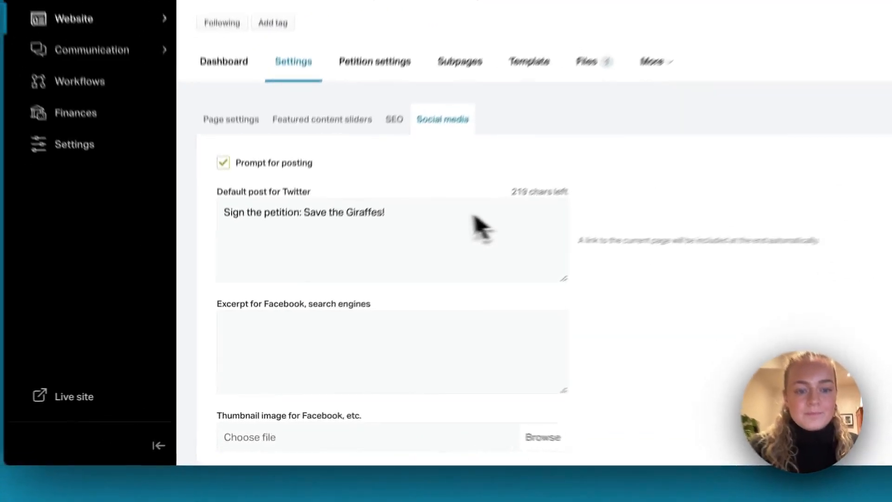
{"action": "left_click_drag", "start_coordinate": [314, 291], "coordinate": [218, 295]}
{"action": "type", "text": "URGENT! Help save the giraffes by joining me in signing this petition before January 11th!"}
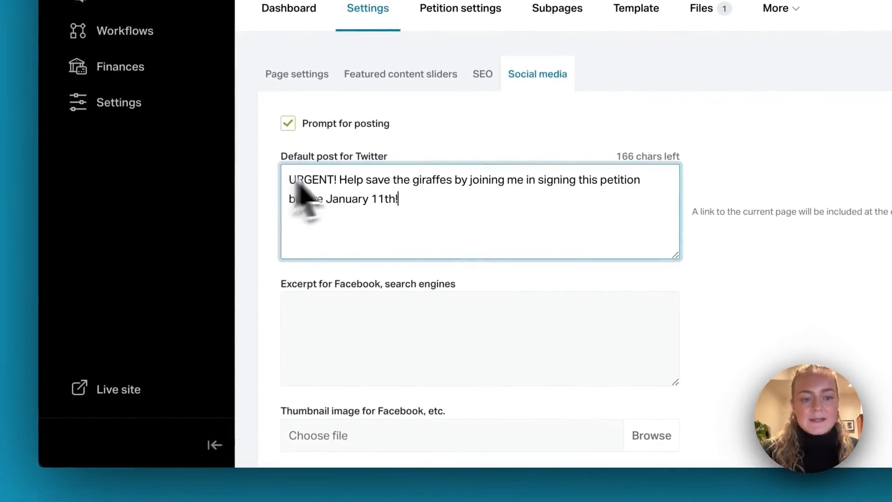
Set the Facebook excerpt to "URGENT! Help save the giraffes by joining me in signing this petition before January 11th!" and save the social media settings.
{"action": "left_click", "coordinate": [378, 332]}
{"action": "type", "text": "URGENT! Help save the giraffes by joining me in signing this petition before January 11th!"}
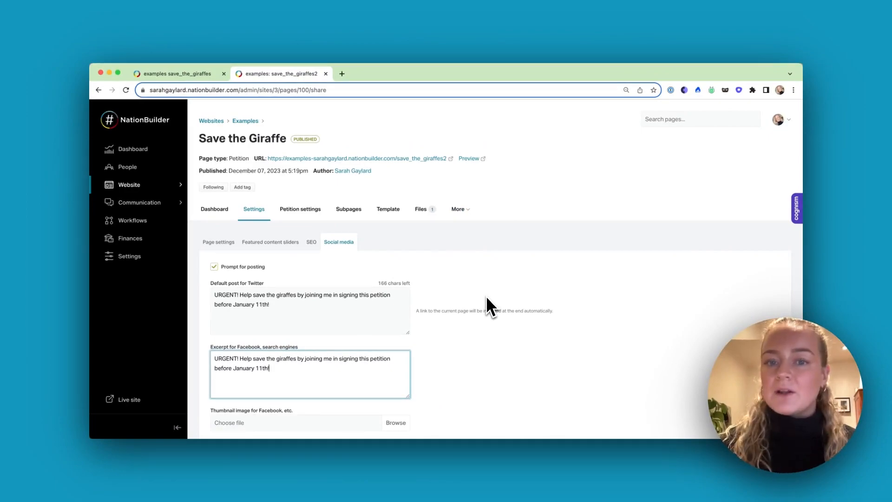
{"action": "scroll", "coordinate": [471, 377], "scroll_direction": "down", "scroll_amount": 3}
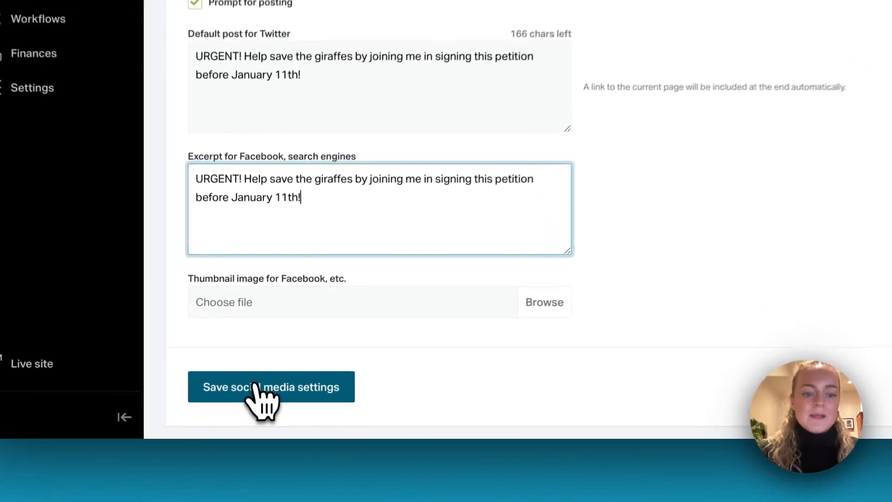
{"action": "left_click", "coordinate": [259, 404]}
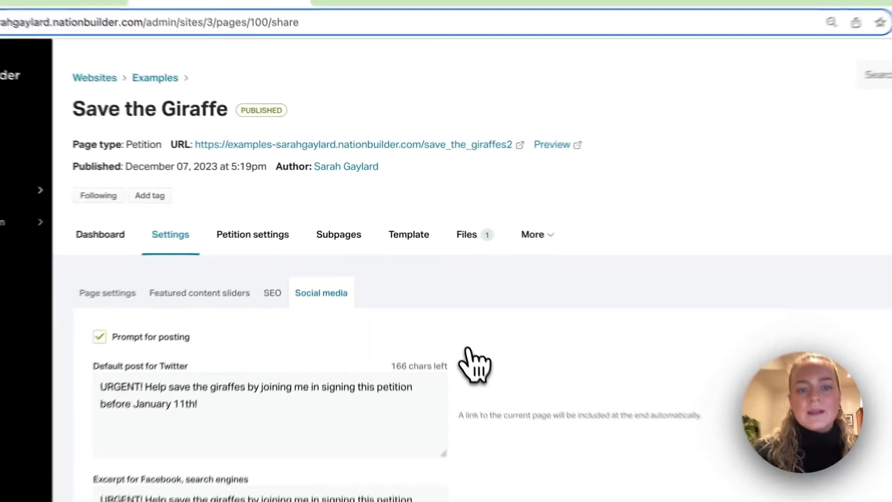
Open the live petition page from its URL and look over its text, image, signature goal and signing form.
{"action": "left_click", "coordinate": [436, 145]}
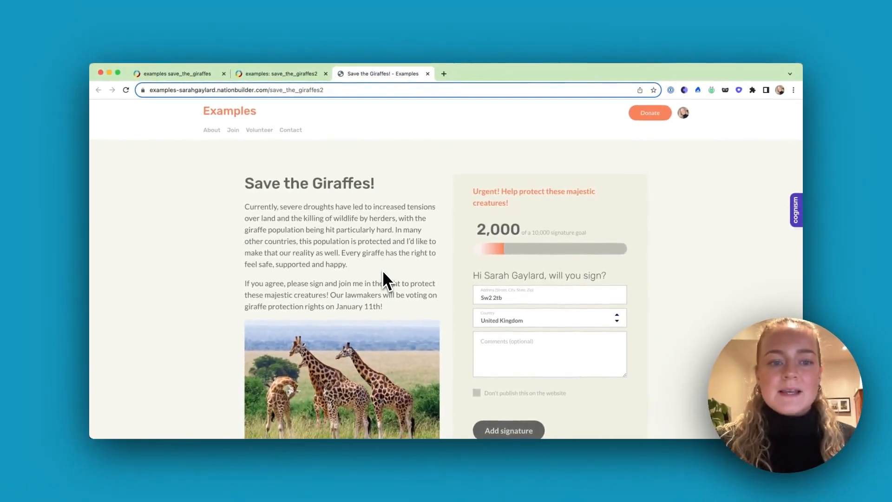
{"action": "scroll", "coordinate": [384, 270], "scroll_direction": "down", "scroll_amount": 2}
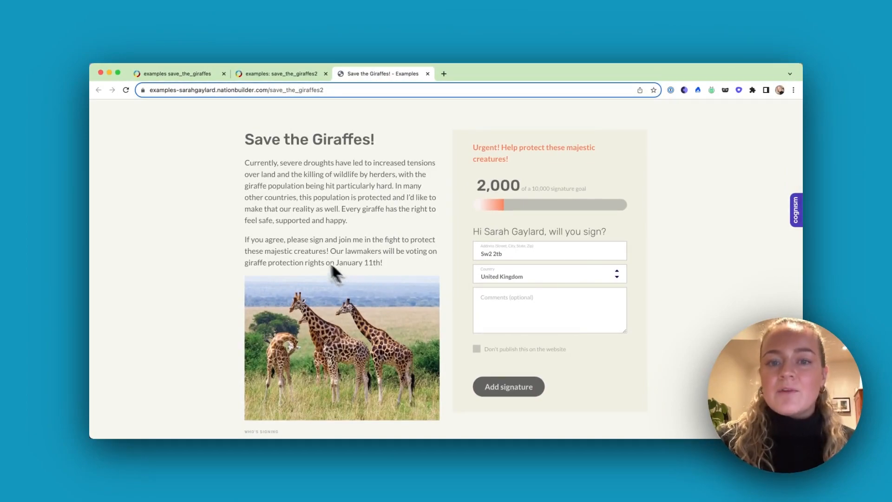